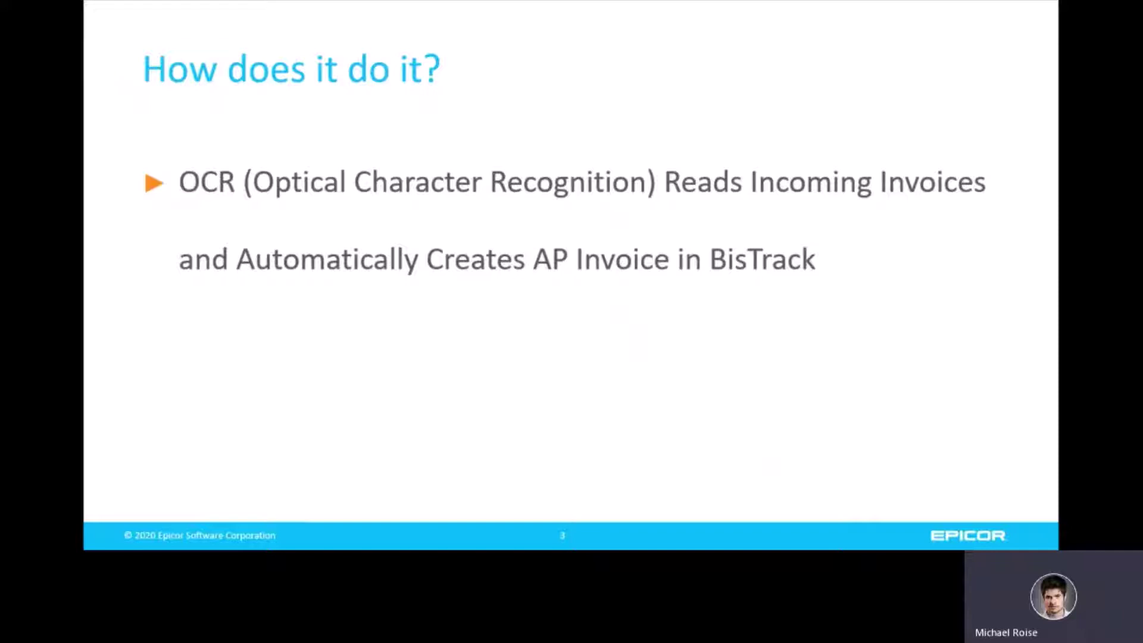
Reveal the AI – Artificial Intelligence bullet, advance to the Demo slide, then switch to BisTrack
{"action": "key", "text": "Right"}
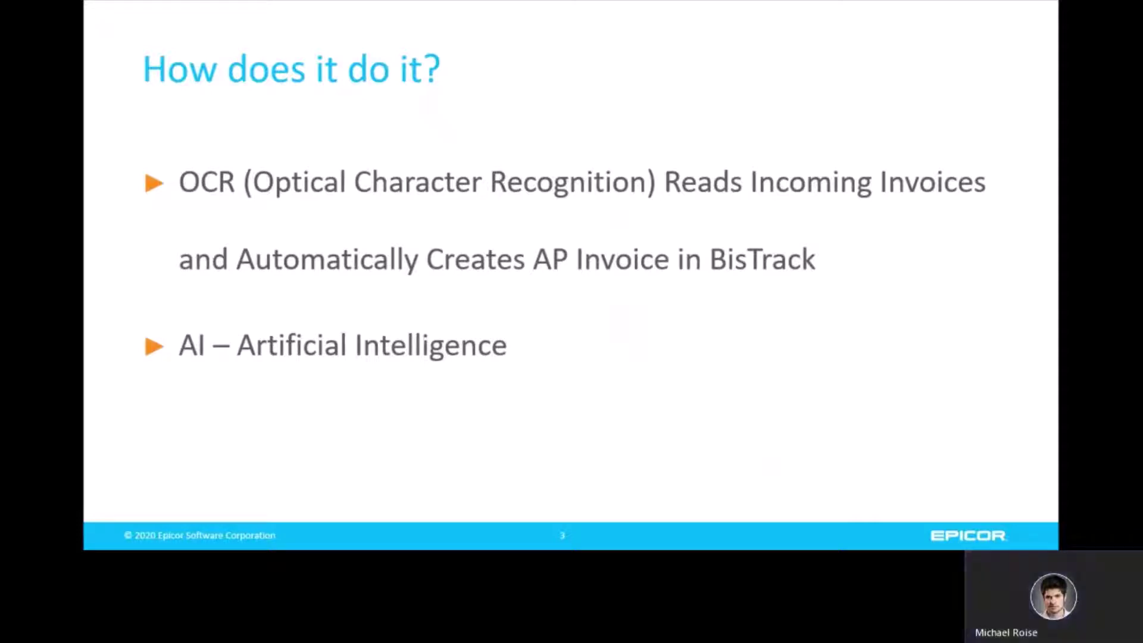
{"action": "key", "text": "Right"}
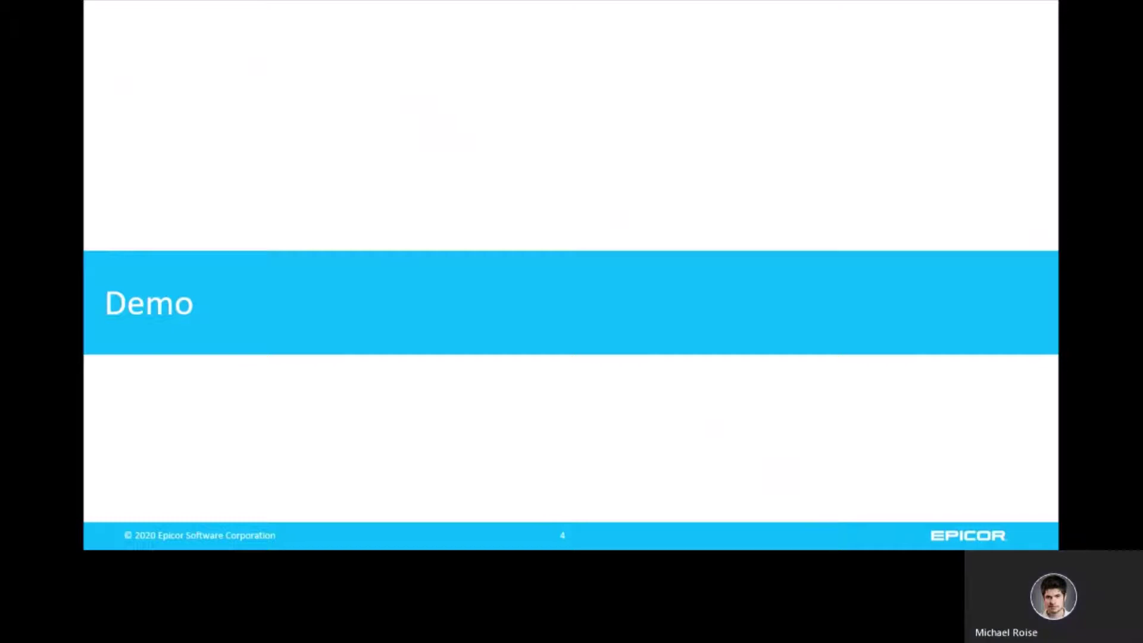
{"action": "key", "text": "alt+Tab"}
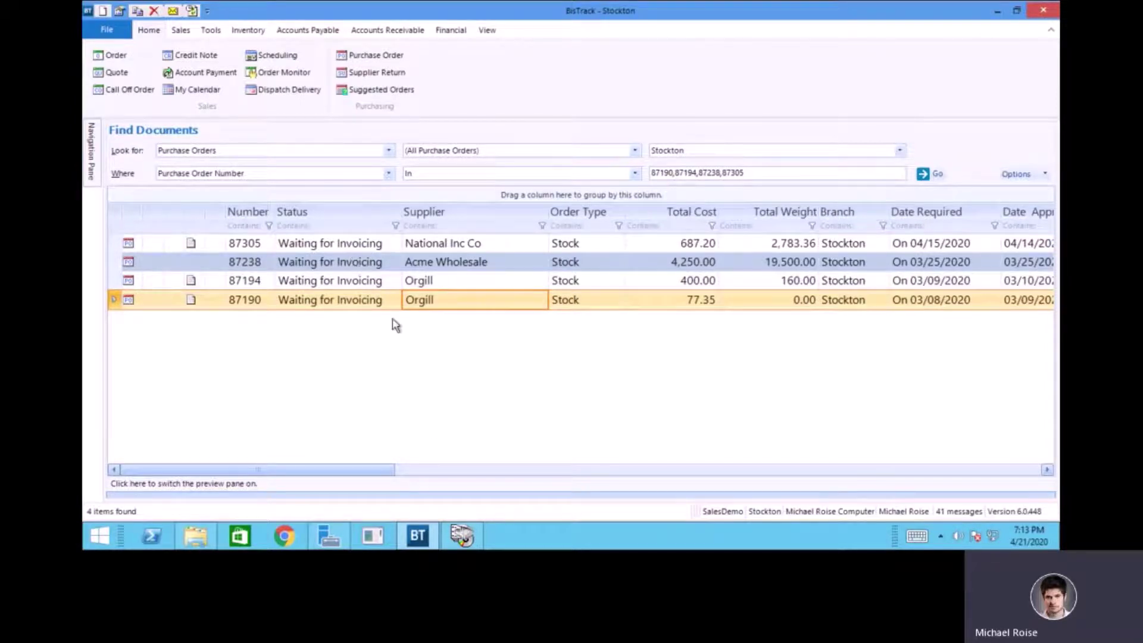
Bring up the SPEID capture window set to AP AI cabinet, AP Invoice job
{"action": "left_click", "coordinate": [462, 535]}
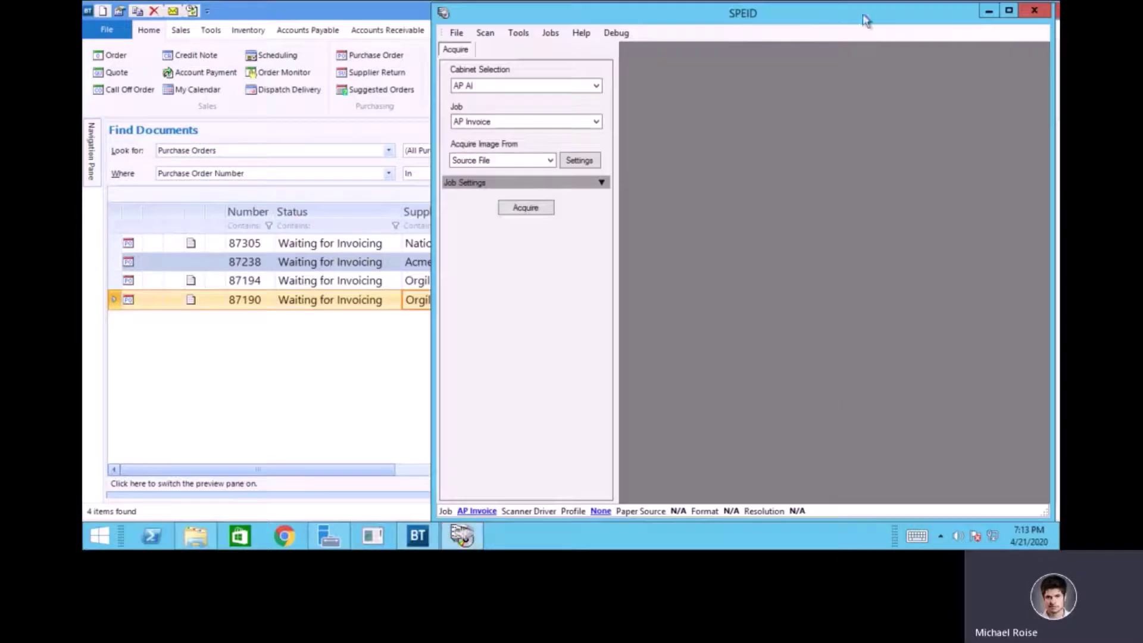
Import the Acme Wholesale and National invoice PDFs from Supplier Docs into SPEID
{"action": "left_click", "coordinate": [198, 539]}
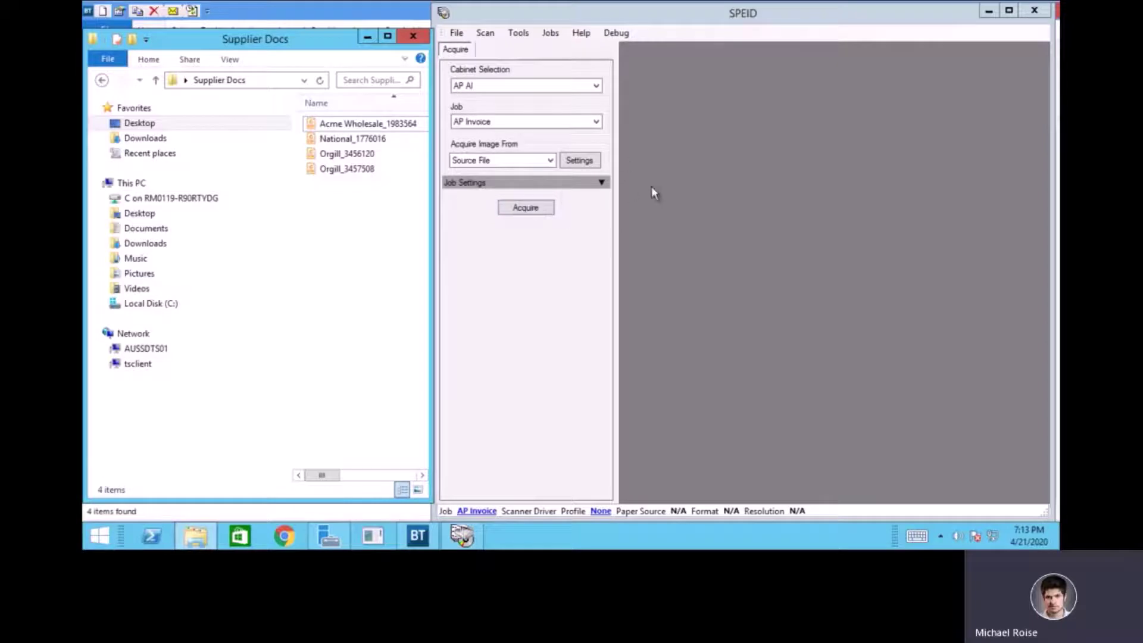
{"action": "left_click", "coordinate": [382, 125]}
{"action": "left_click", "coordinate": [373, 140], "text": "ctrl"}
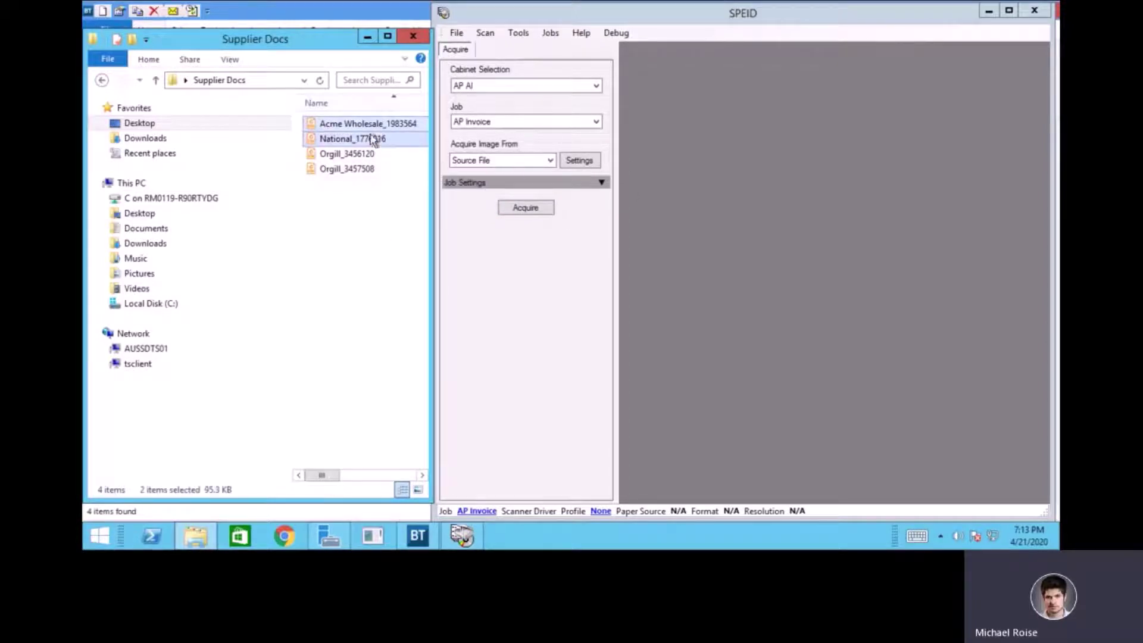
{"action": "left_click_drag", "start_coordinate": [373, 139], "coordinate": [800, 245]}
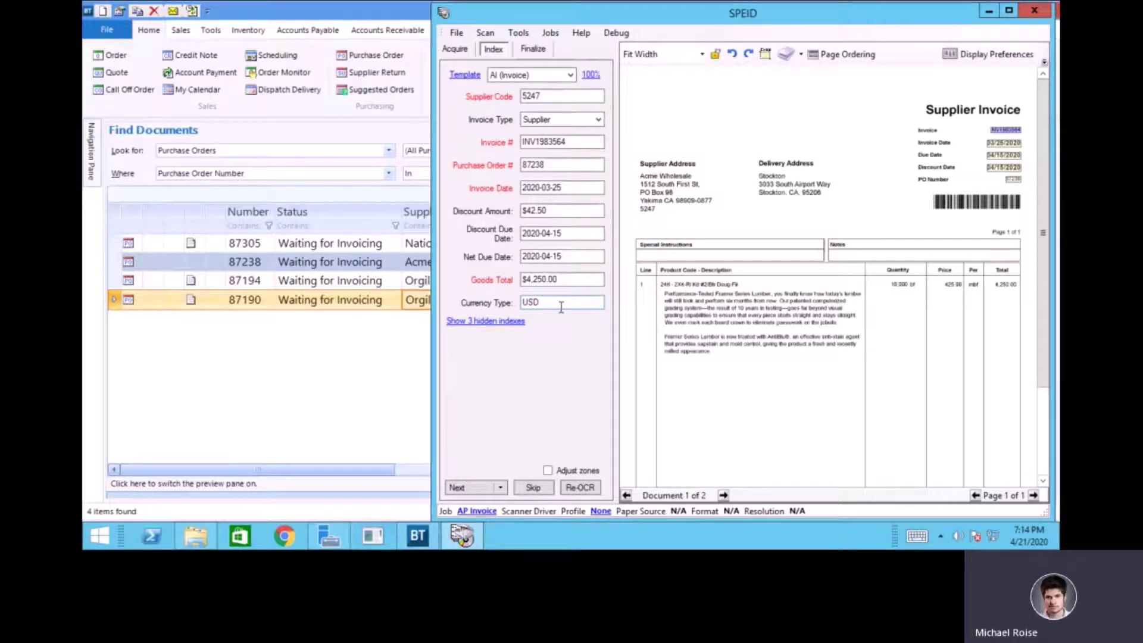
Step through both imported invoices to the Finalize tab and Save All
{"action": "left_click", "coordinate": [470, 489]}
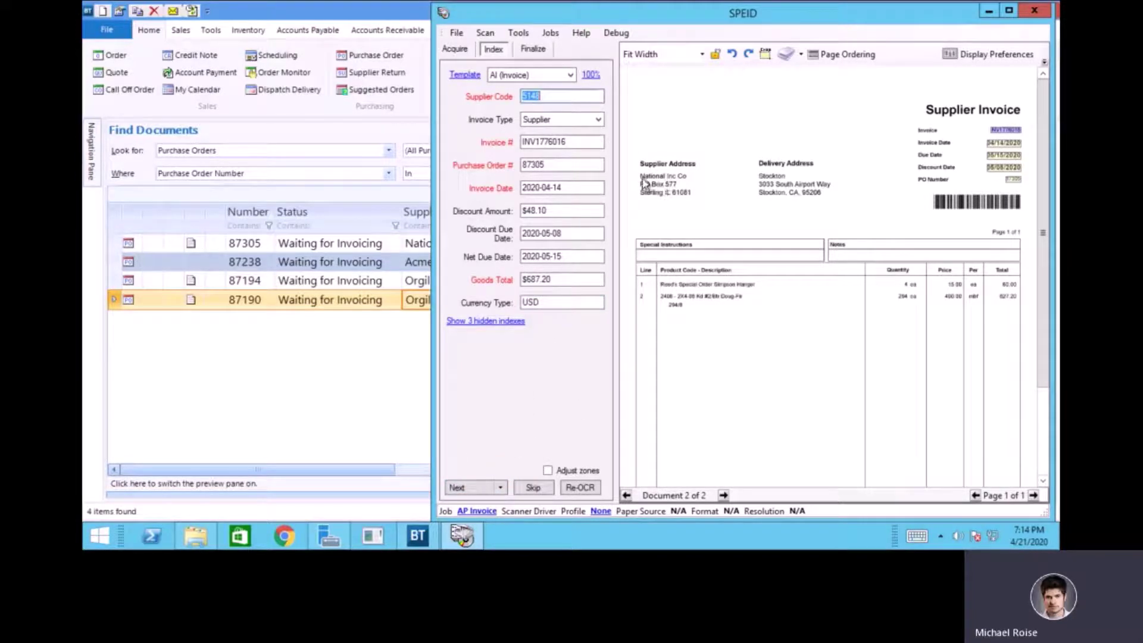
{"action": "left_click", "coordinate": [473, 490]}
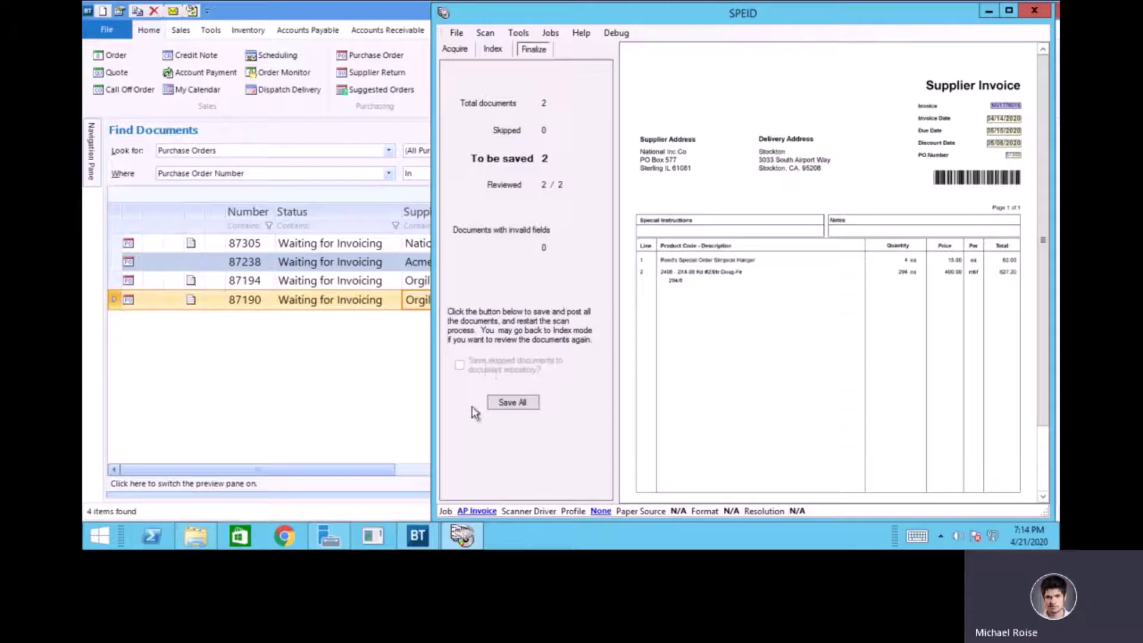
{"action": "left_click", "coordinate": [518, 404]}
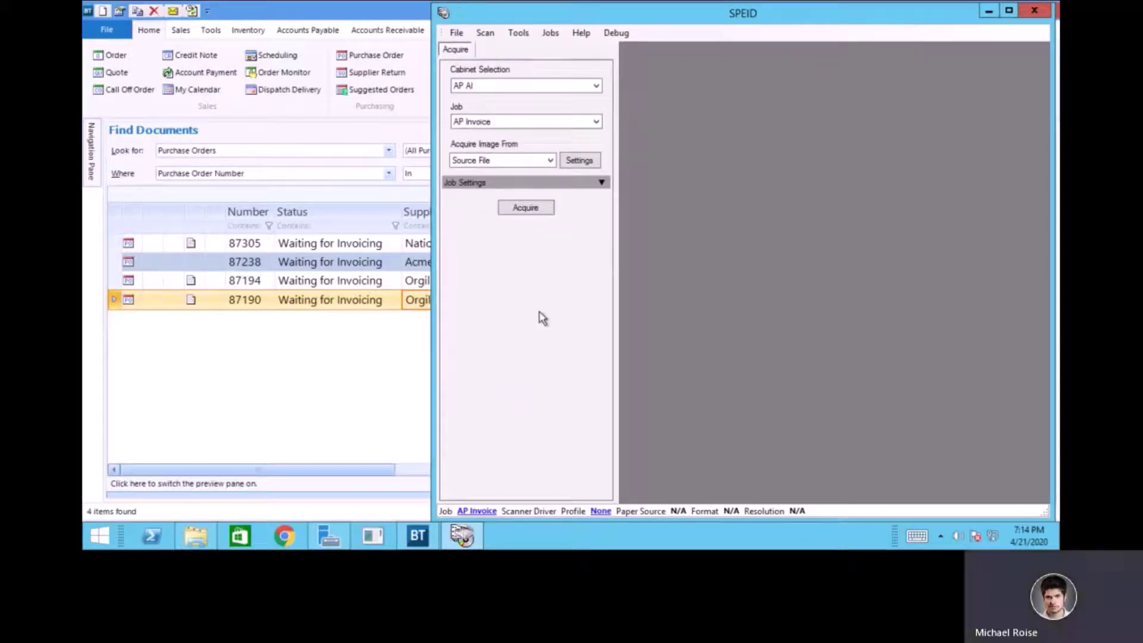
Refresh the purchase order list so 87305 and 87238 show Invoiced, and select order 87238
{"action": "left_click", "coordinate": [989, 12]}
{"action": "left_click", "coordinate": [929, 173]}
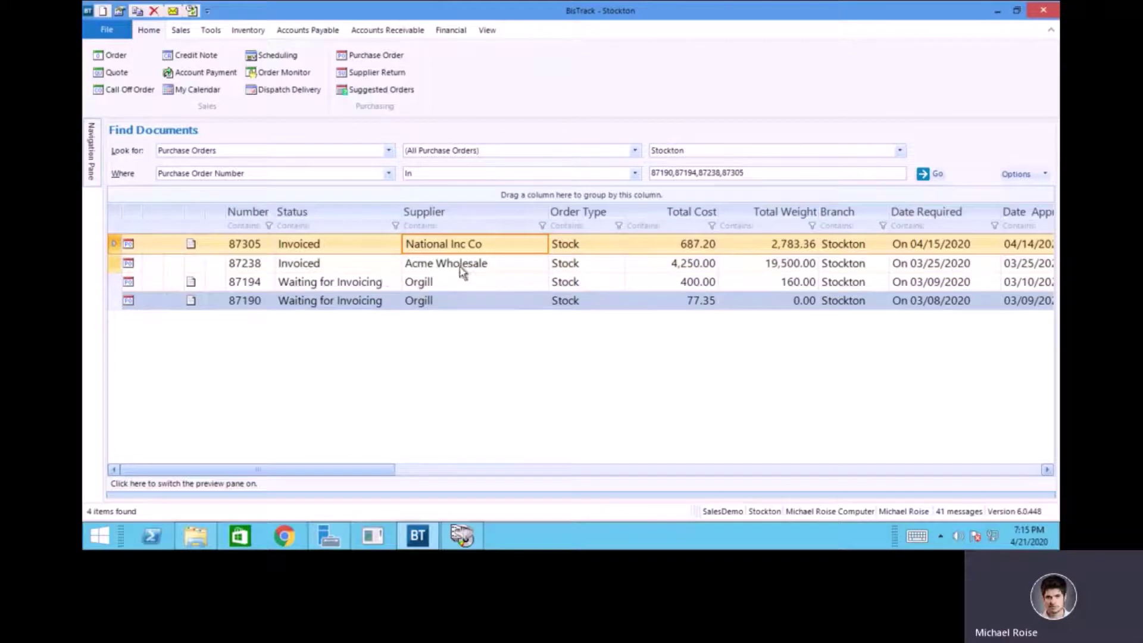
{"action": "left_click", "coordinate": [480, 269]}
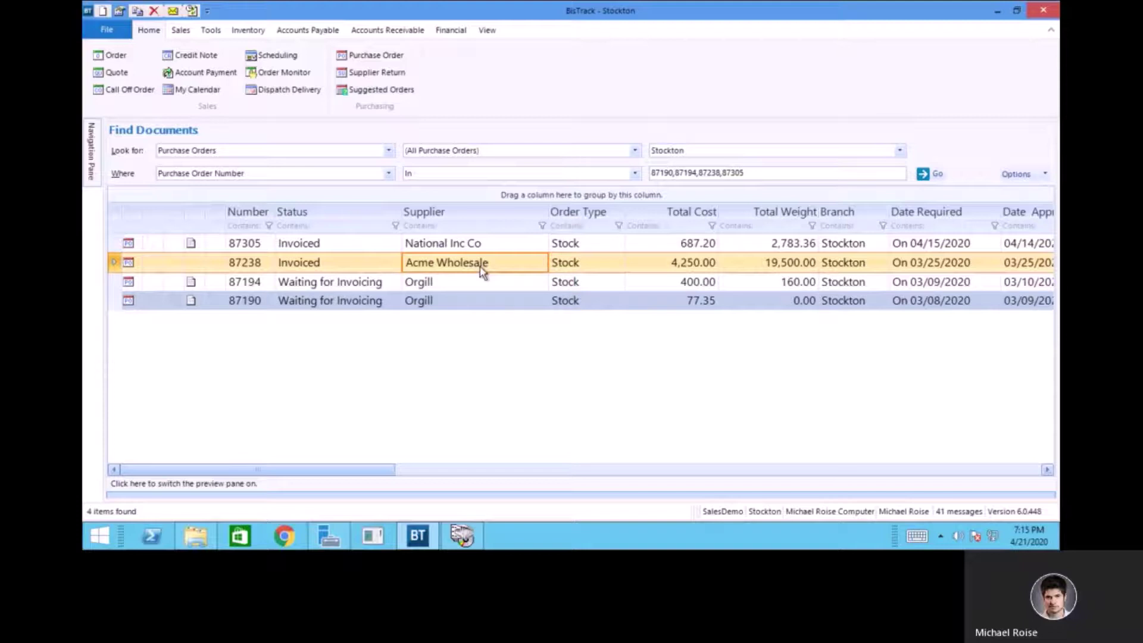
Confirm order 87238's supplier invoice has the 5247--INV1983564-1 document attached in Related Documents
{"action": "right_click", "coordinate": [480, 266]}
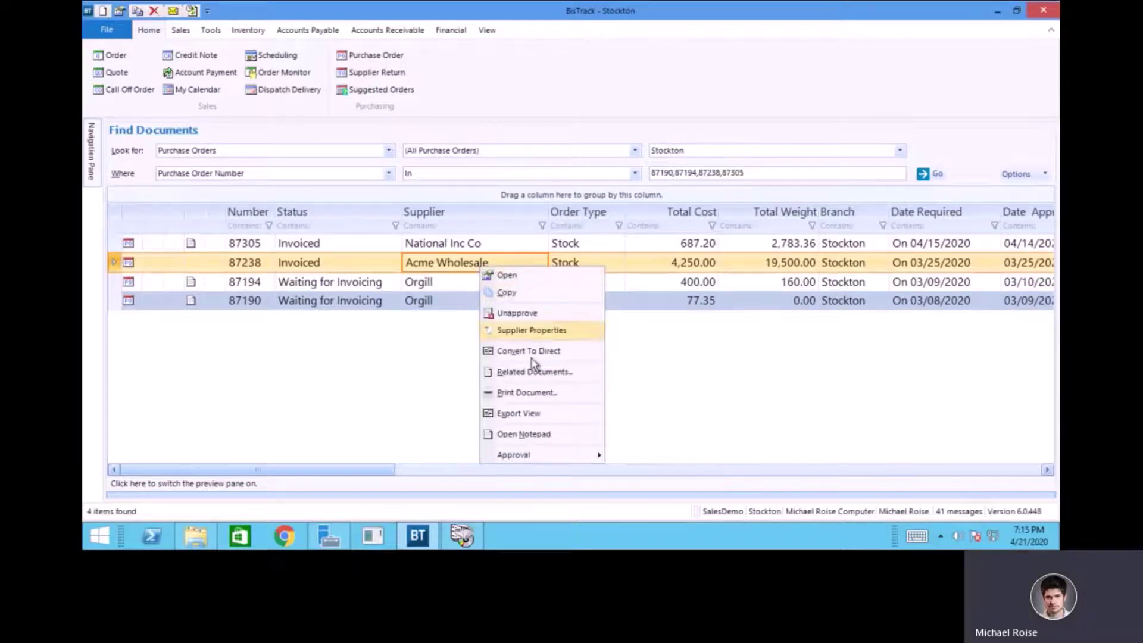
{"action": "left_click", "coordinate": [507, 370]}
{"action": "left_click", "coordinate": [291, 144]}
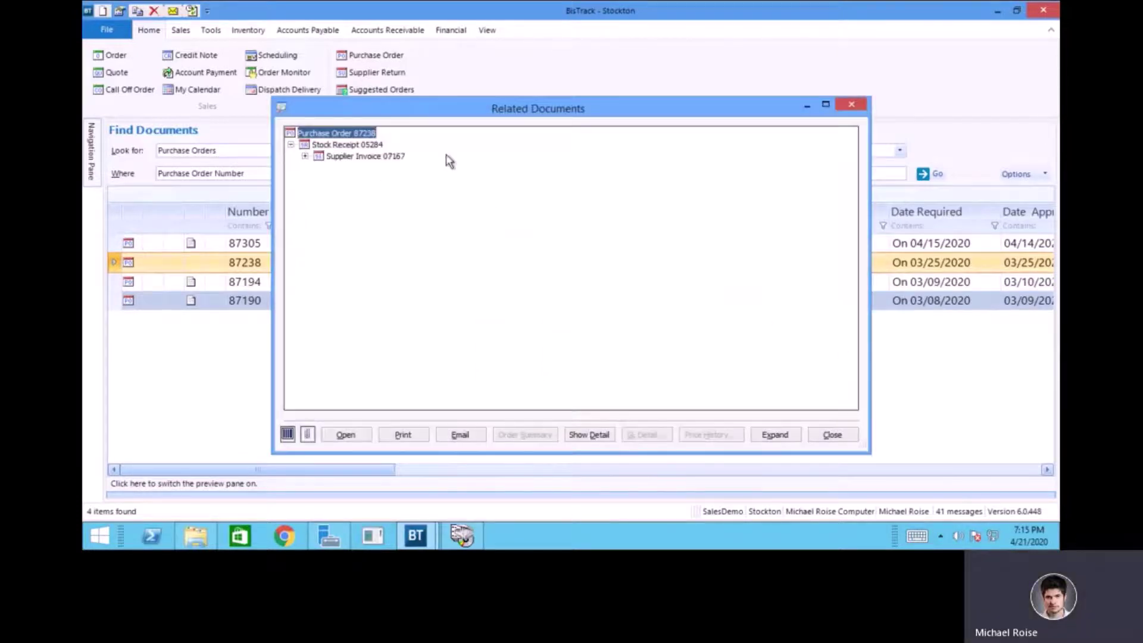
{"action": "left_click", "coordinate": [305, 156]}
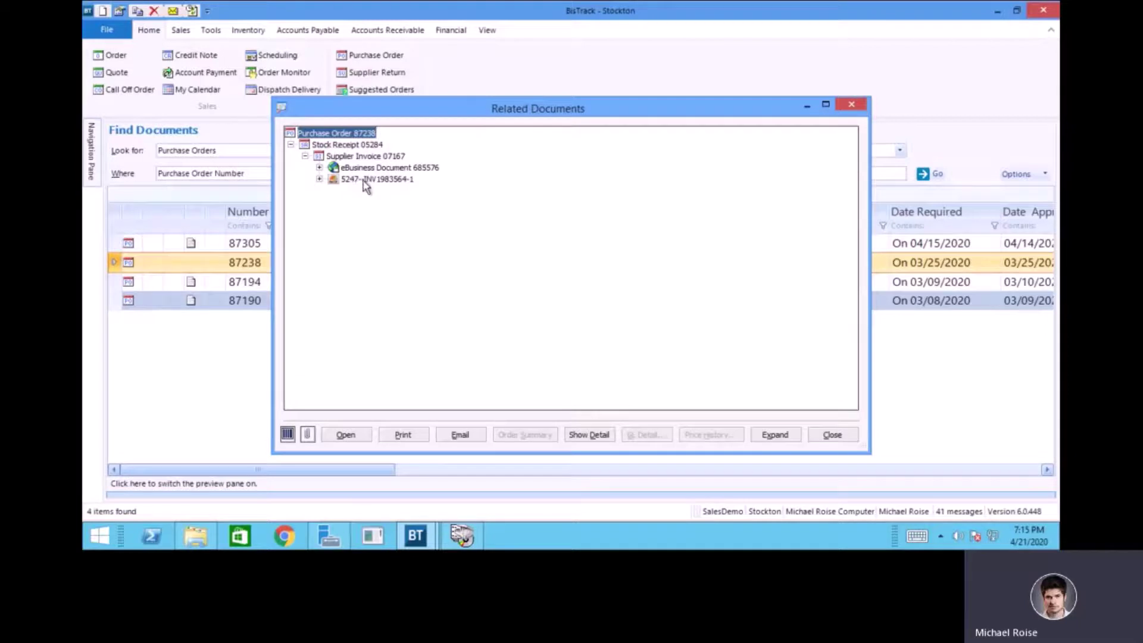
{"action": "left_click", "coordinate": [375, 179]}
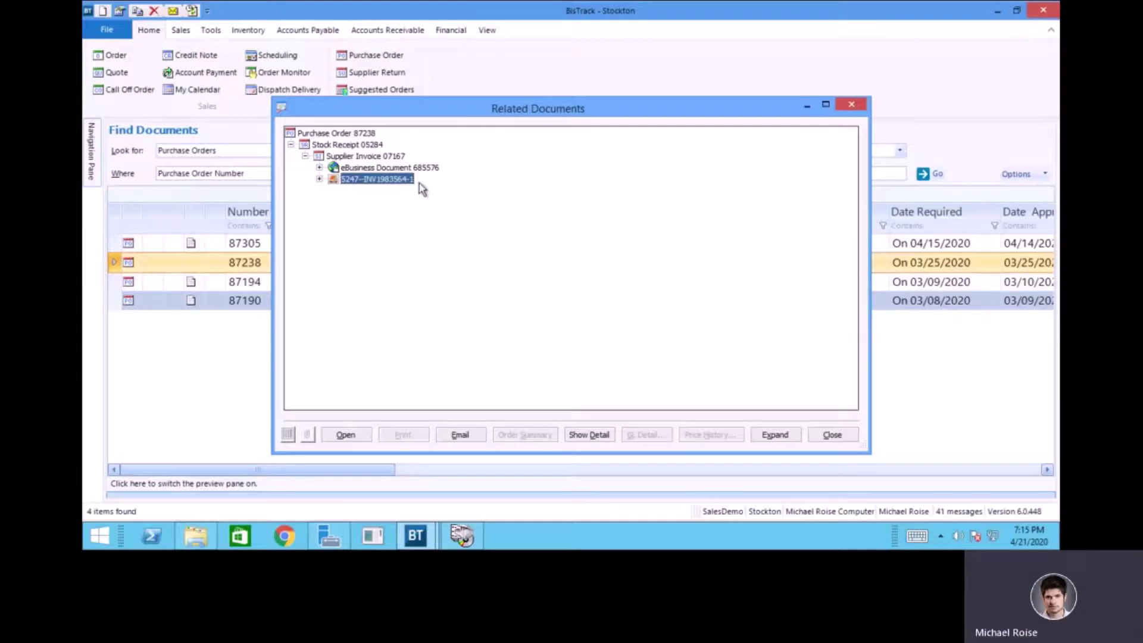
{"action": "left_click", "coordinate": [833, 434]}
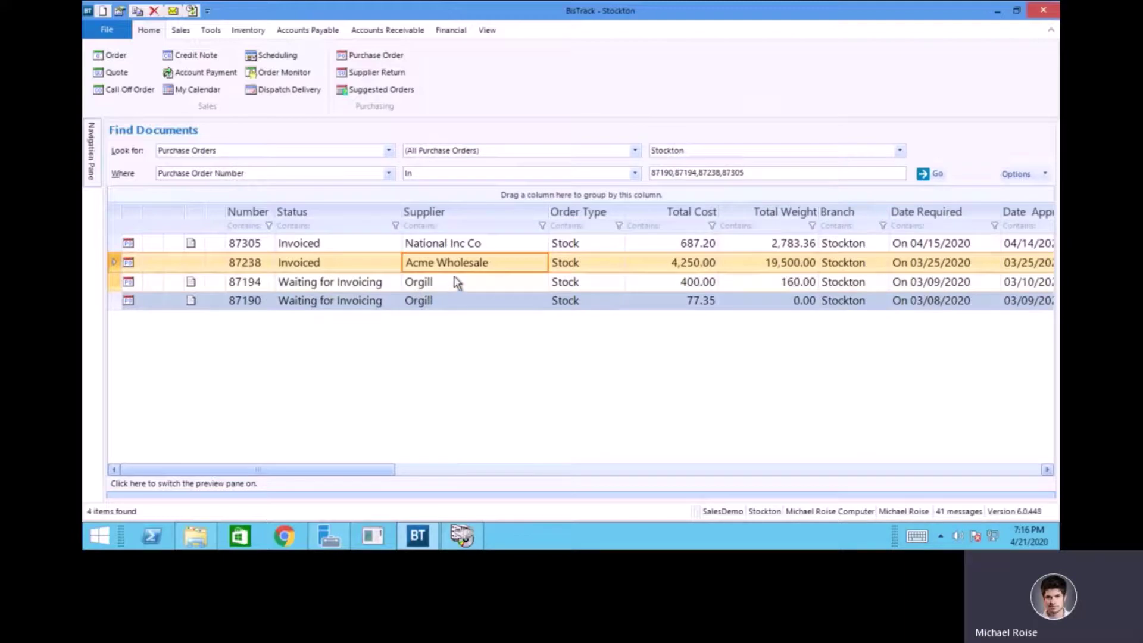
Import the Orgill_3456120 invoice PDF from Supplier Docs into SPEID
{"action": "left_click", "coordinate": [462, 536]}
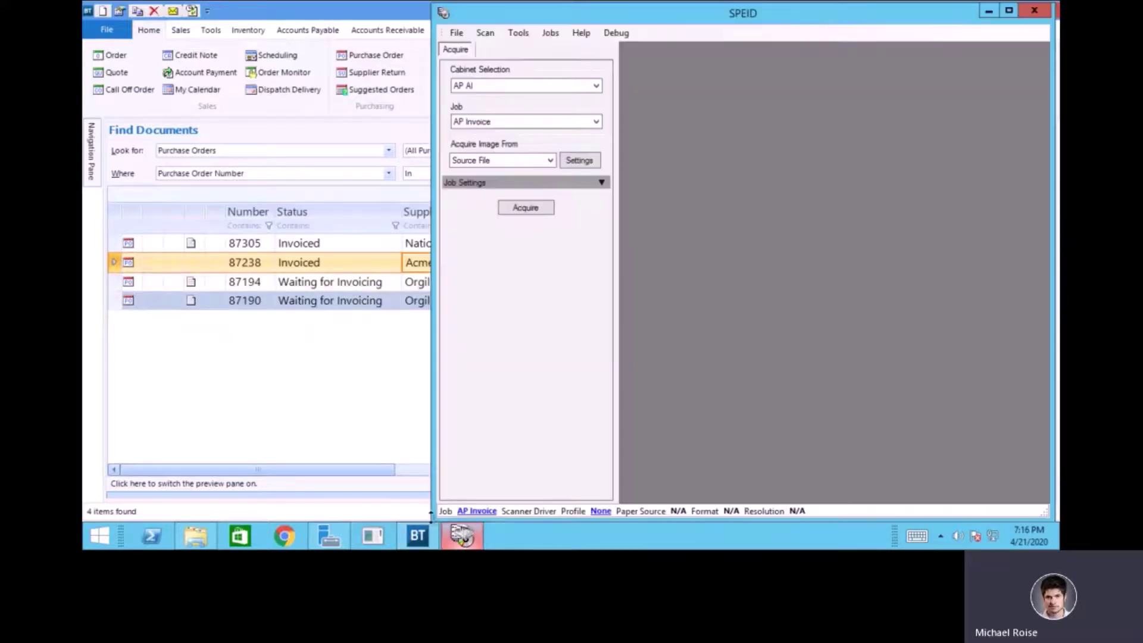
{"action": "left_click", "coordinate": [195, 536]}
{"action": "left_click", "coordinate": [348, 156]}
{"action": "left_click_drag", "start_coordinate": [347, 160], "coordinate": [747, 232]}
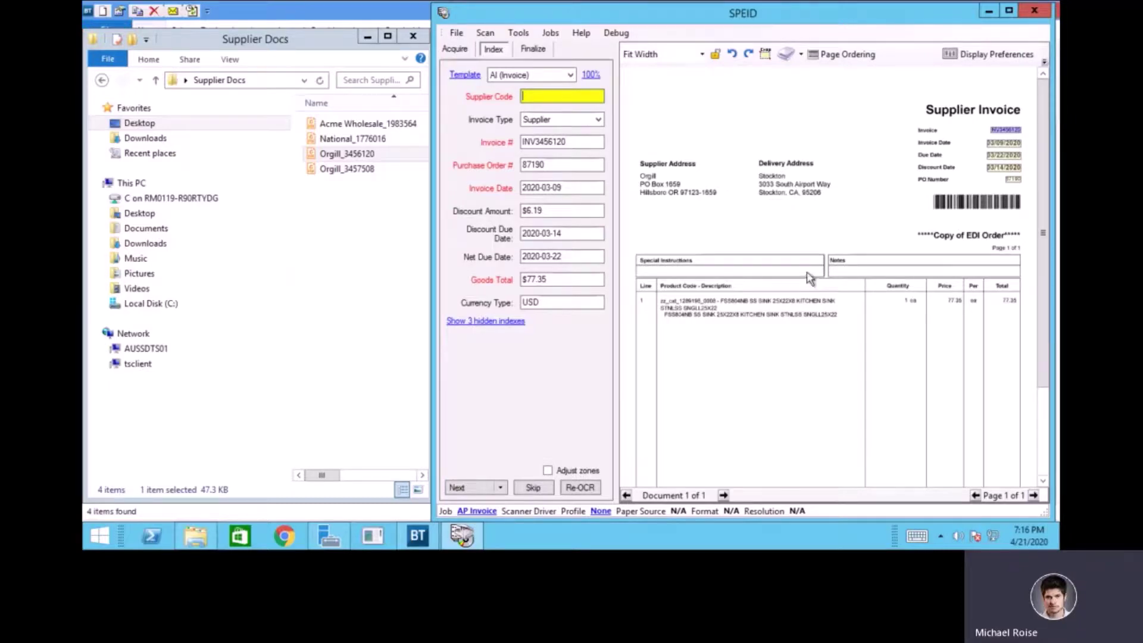
Enter supplier code 1055 for the Orgill invoice and save it
{"action": "scroll", "coordinate": [1043, 167], "scroll_direction": "down", "scroll_amount": 3}
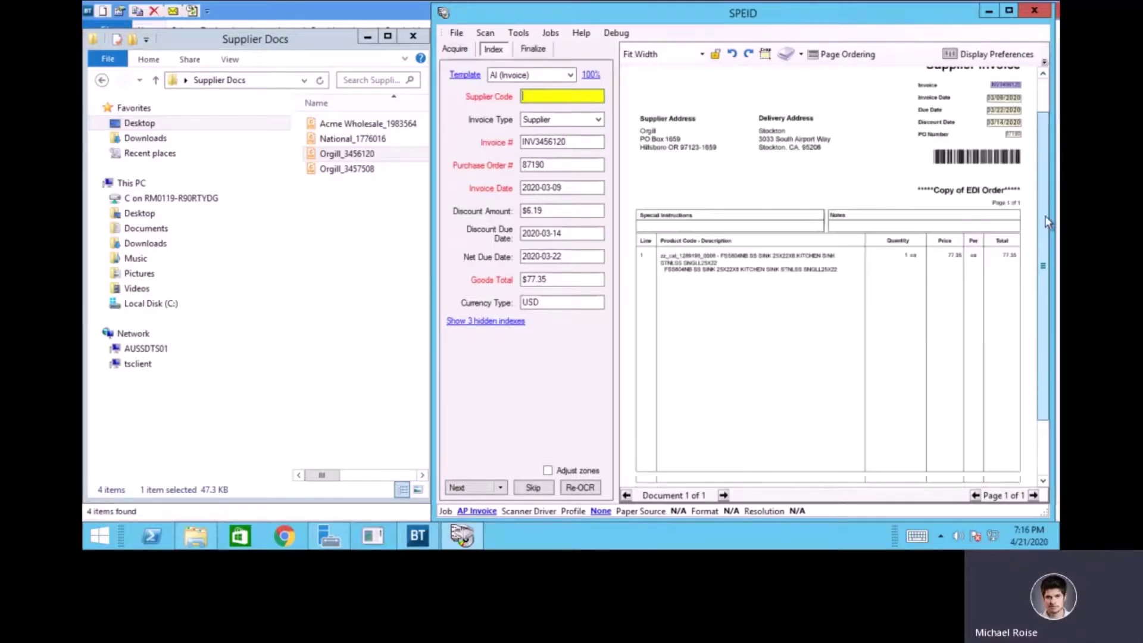
{"action": "scroll", "coordinate": [1048, 131], "scroll_direction": "up", "scroll_amount": 3}
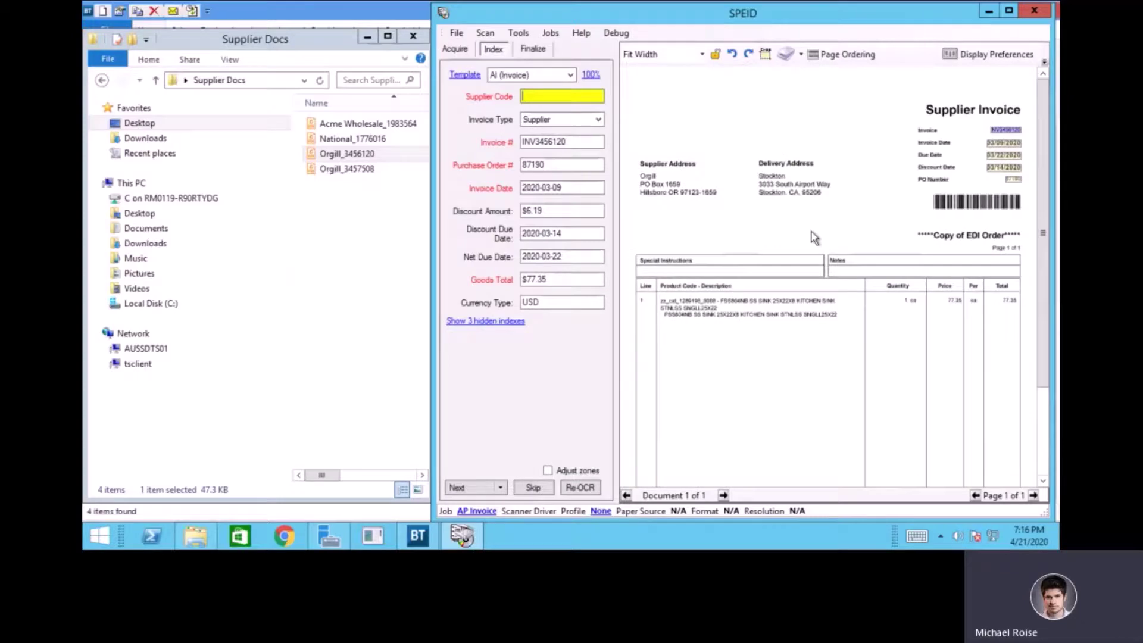
{"action": "type", "text": "1055"}
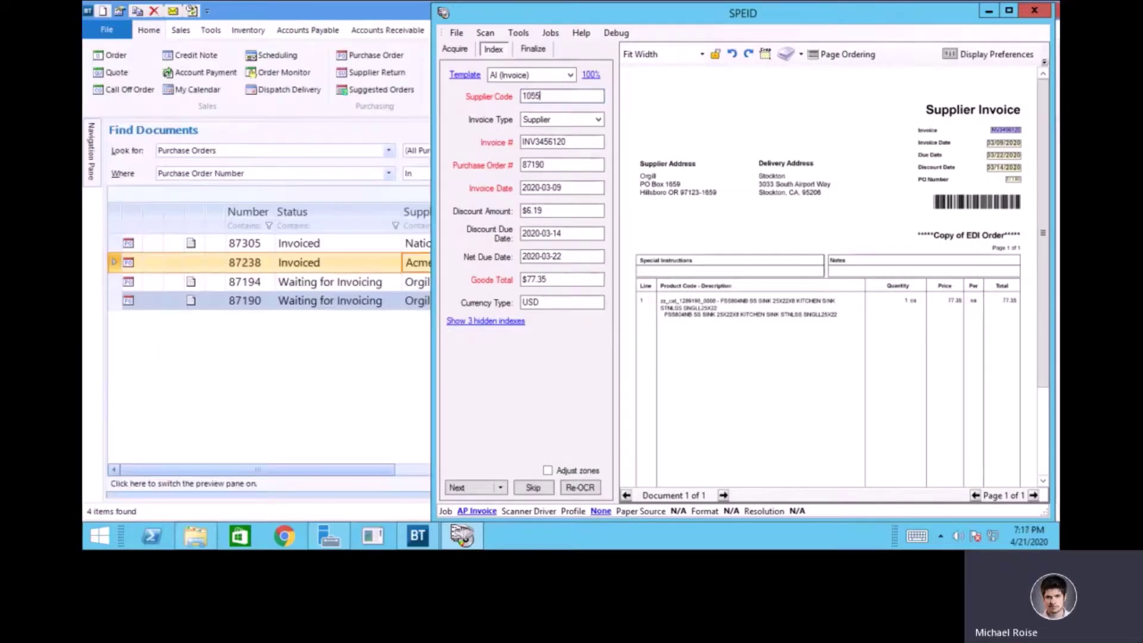
{"action": "left_click", "coordinate": [476, 491]}
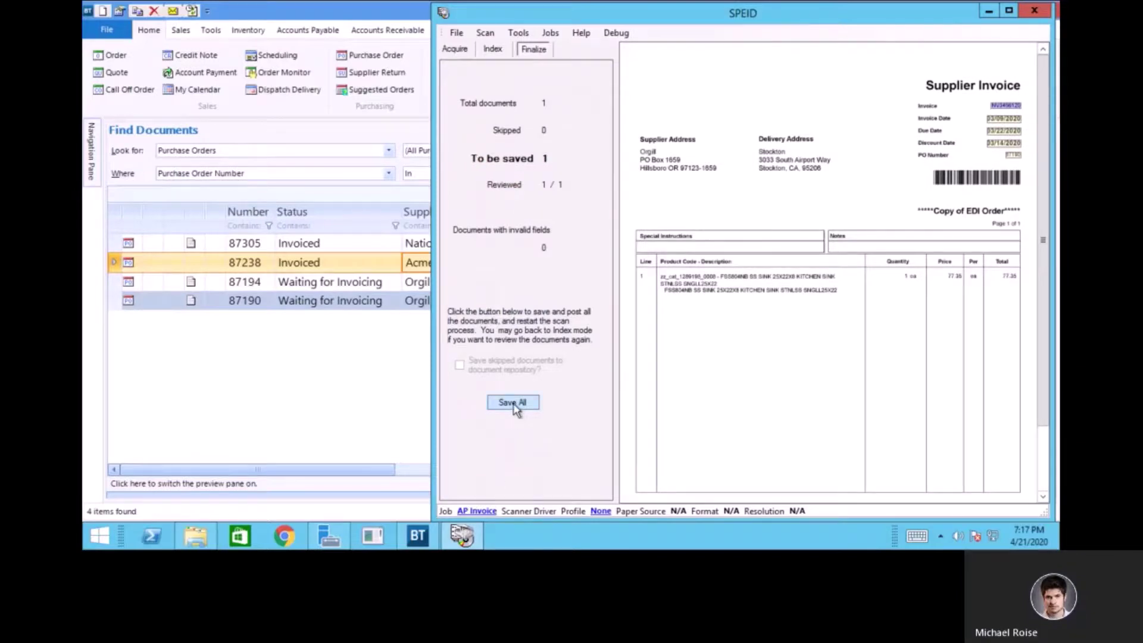
{"action": "left_click", "coordinate": [513, 404]}
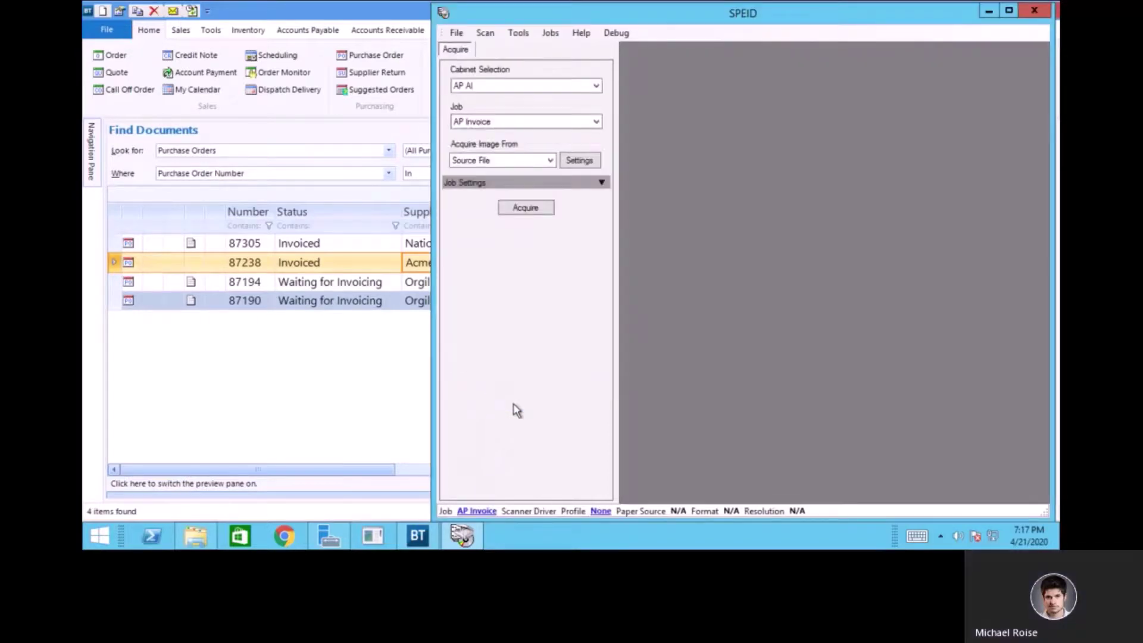
Import the Orgill_3457508 invoice ($400.00 goods total) into SPEID and save it
{"action": "left_click", "coordinate": [195, 537]}
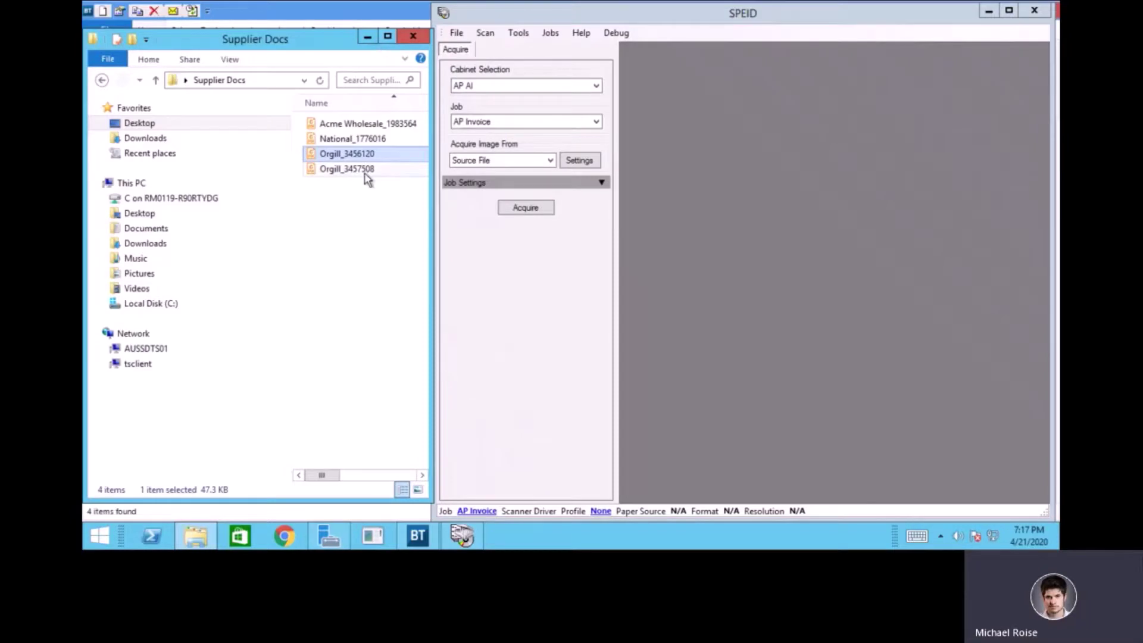
{"action": "left_click", "coordinate": [348, 170]}
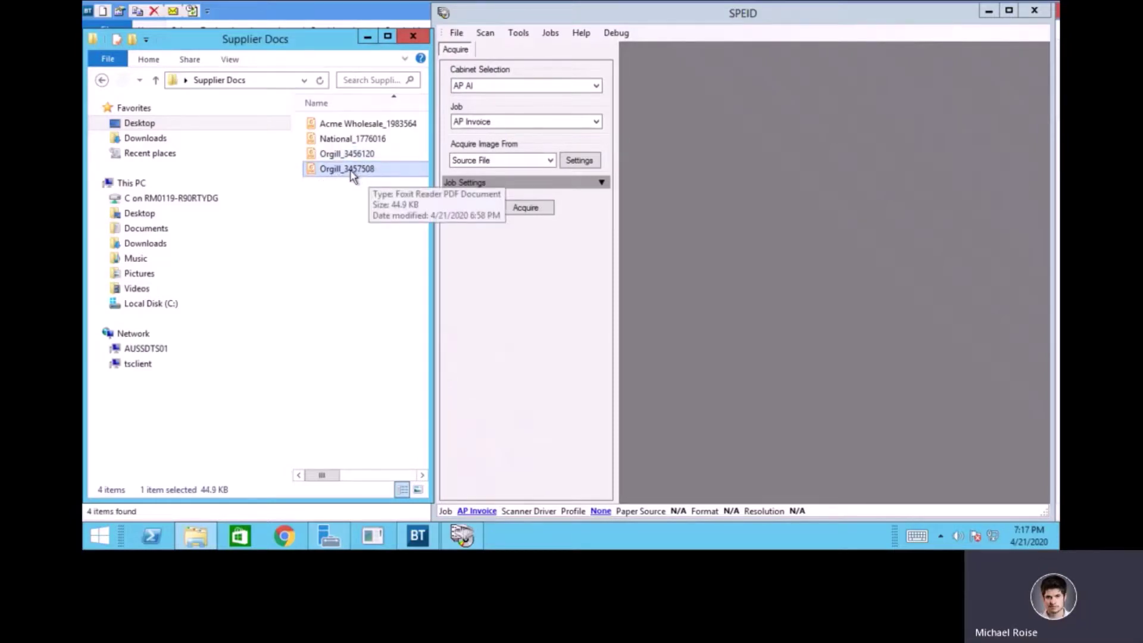
{"action": "left_click_drag", "start_coordinate": [351, 171], "coordinate": [688, 259]}
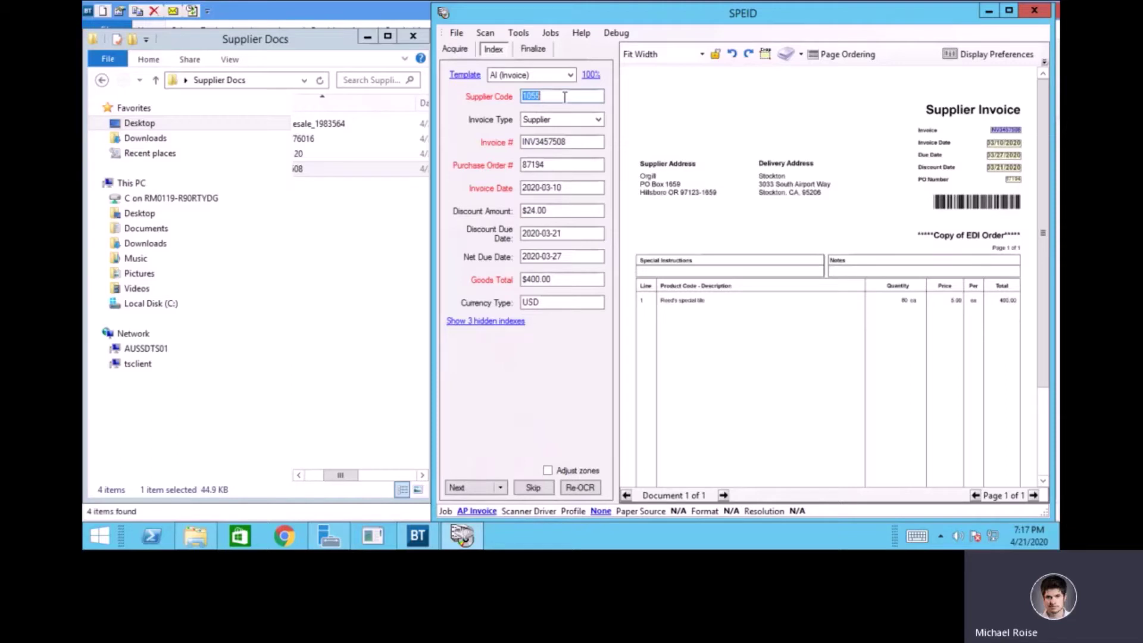
{"action": "left_click", "coordinate": [471, 490]}
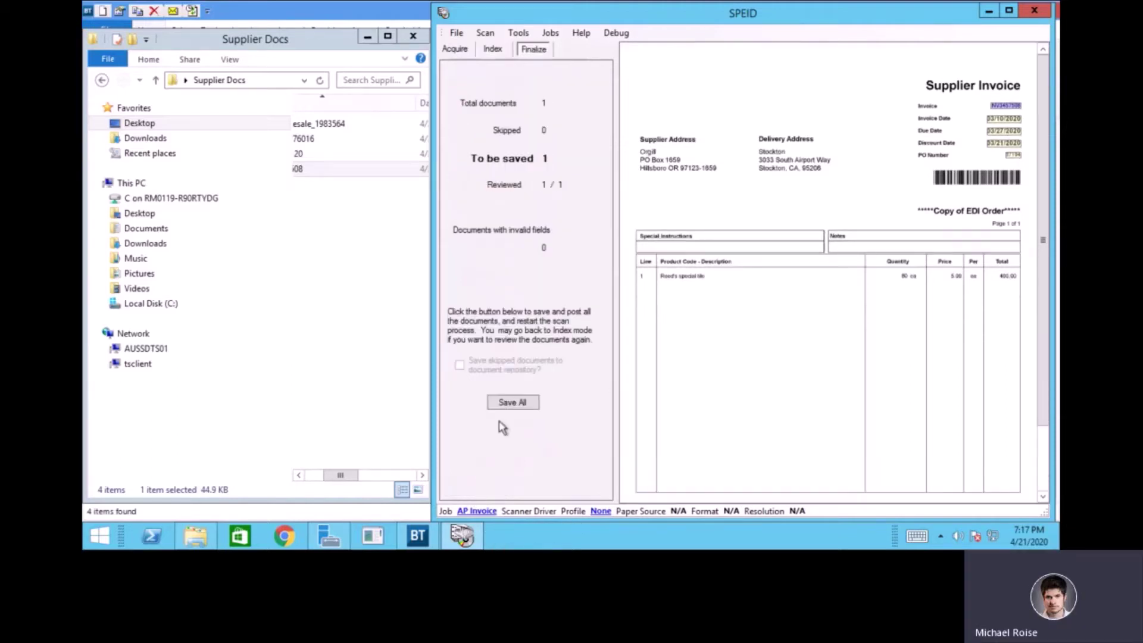
{"action": "left_click", "coordinate": [511, 403]}
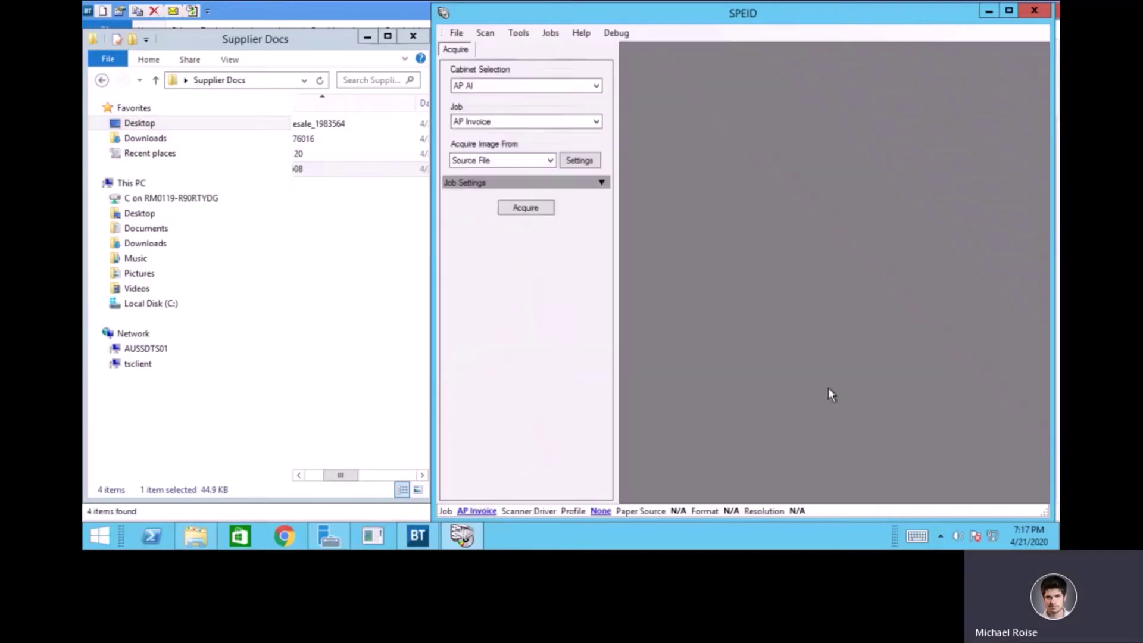
Rerun the Find Documents search so orders 87194 and 87190 also show Invoiced
{"action": "left_click", "coordinate": [986, 11]}
{"action": "left_click", "coordinate": [367, 36]}
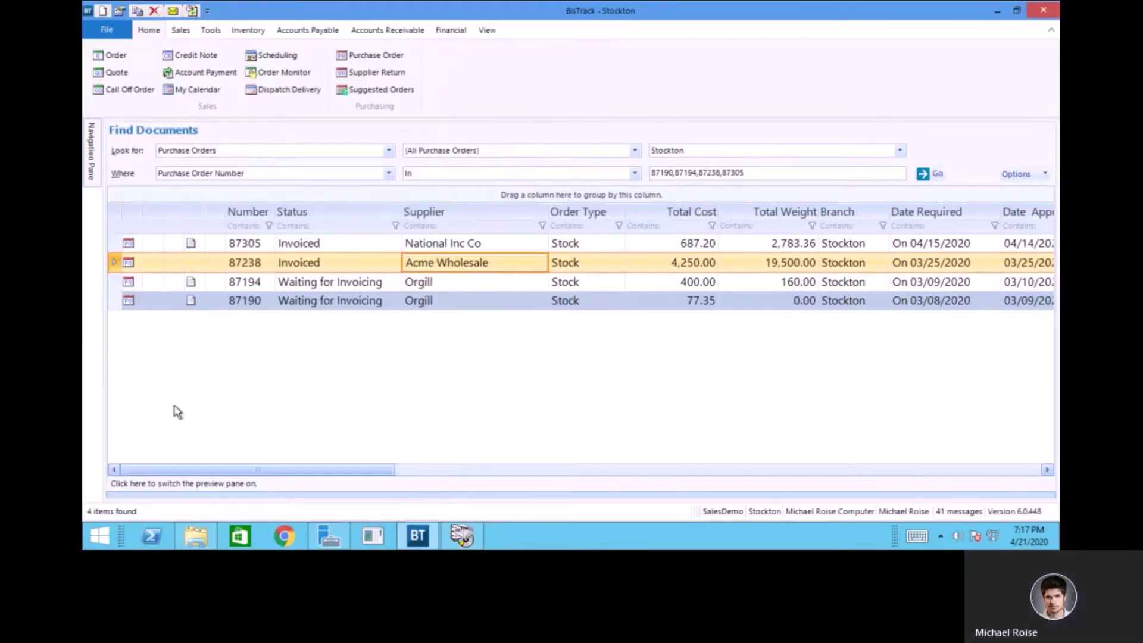
{"action": "left_click", "coordinate": [937, 174]}
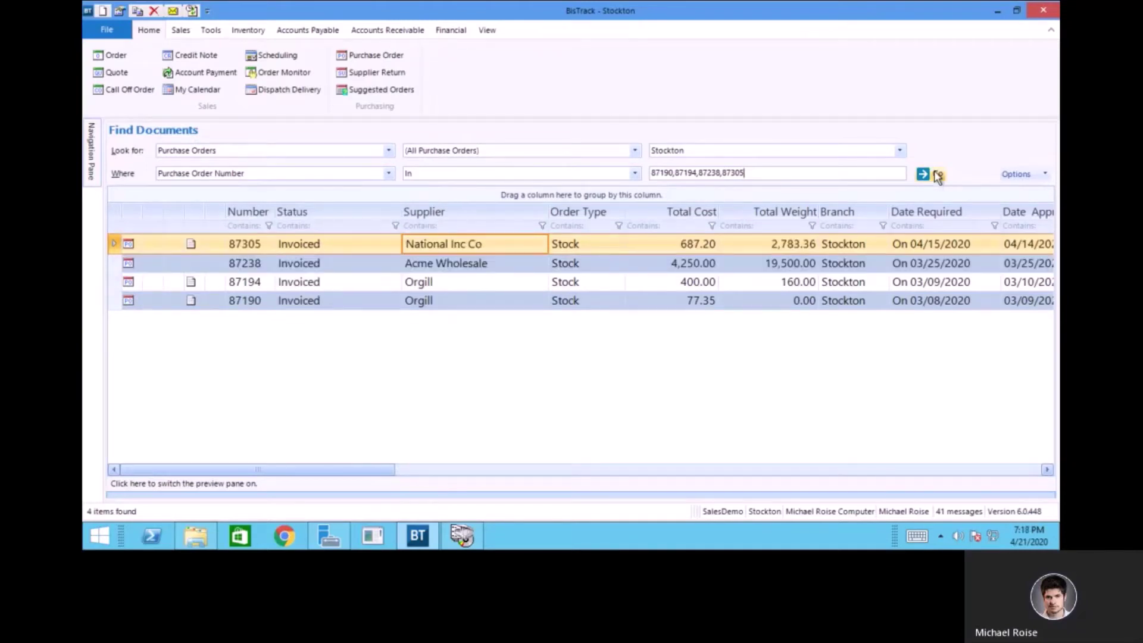